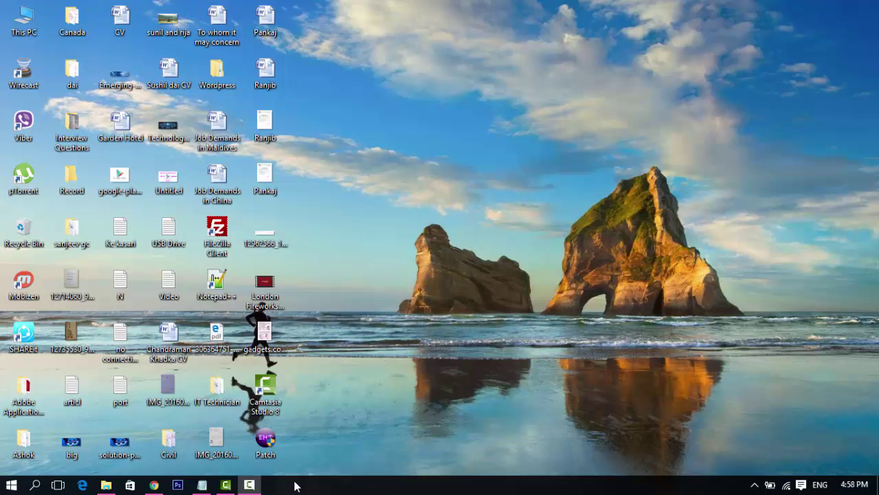
- Open Chrome's search engine list and see the administrator-enforced slightsearch.ru default beside Bing, Yahoo and Google
click(153, 485)
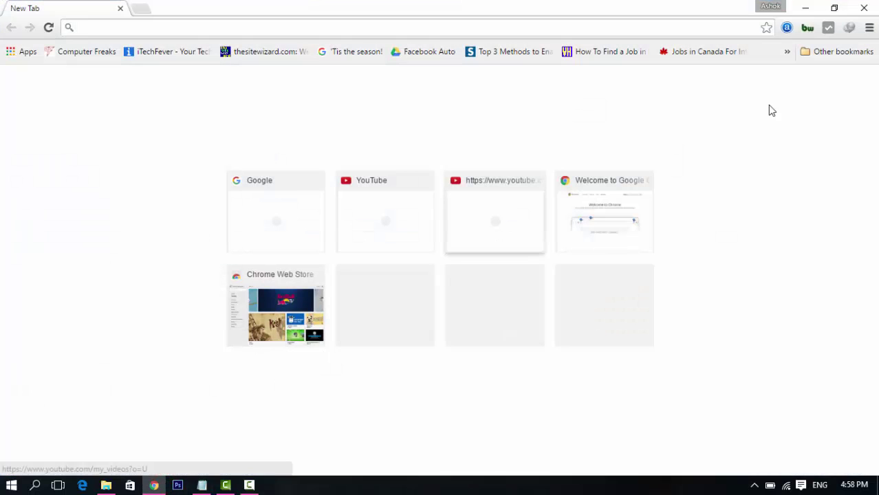
click(869, 28)
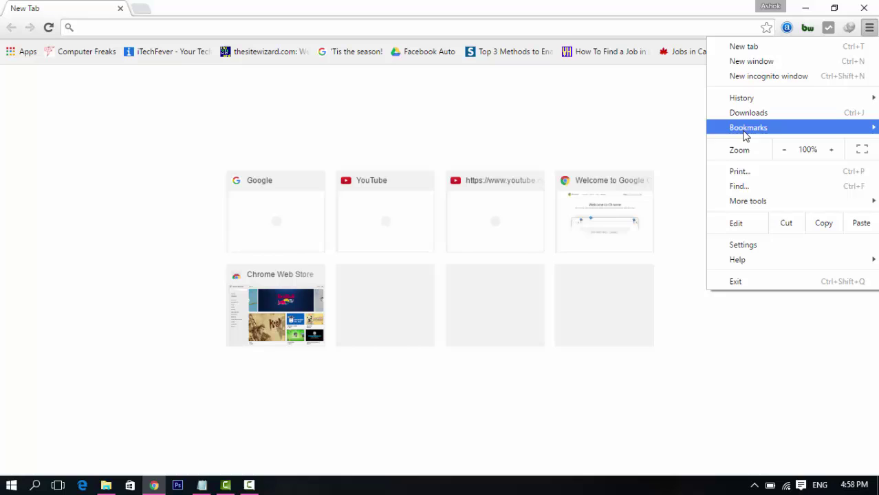
click(742, 244)
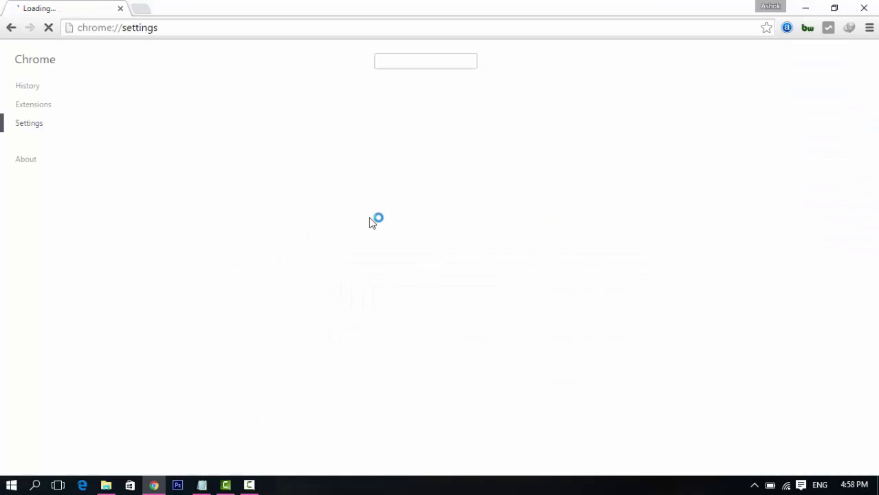
scroll(369, 222, down, 1)
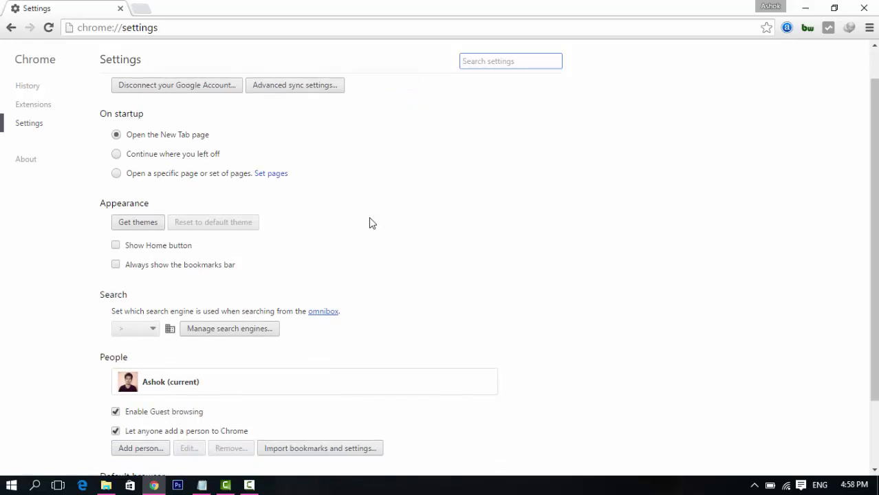
click(170, 301)
mouse_move(170, 329)
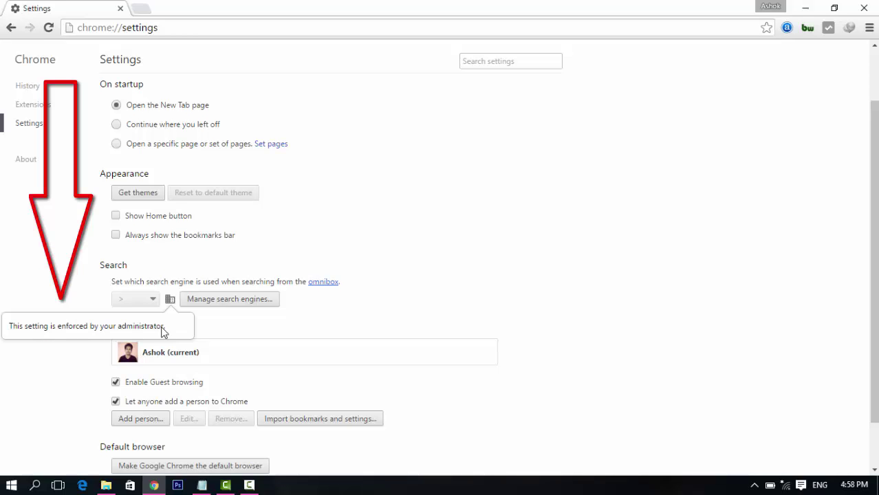
click(223, 304)
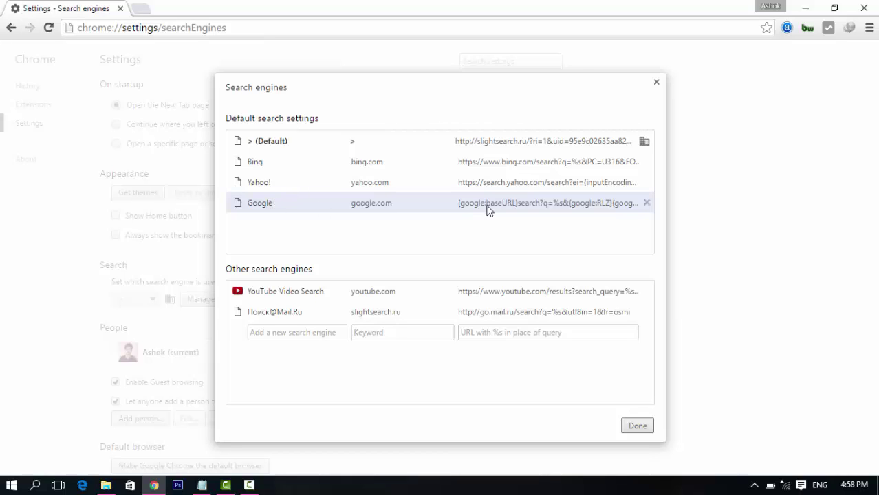
- Inspect the hijacked slightsearch.ru default entry, then close the search engine list
click(369, 141)
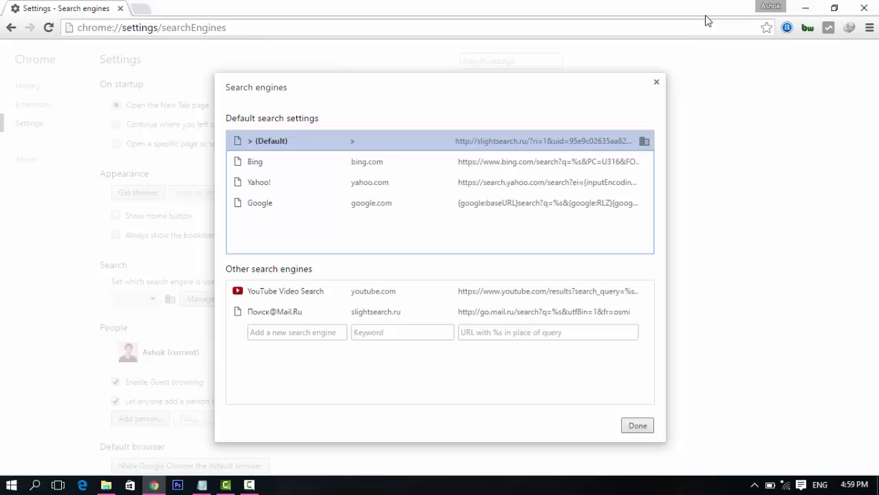
click(656, 82)
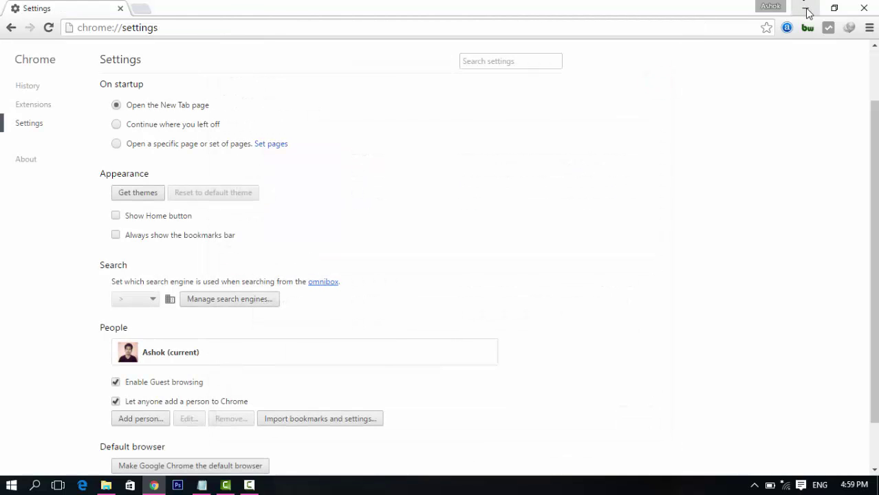
- Minimize Chrome and search Windows for Command Prompt, showing its run-as-administrator option
click(804, 7)
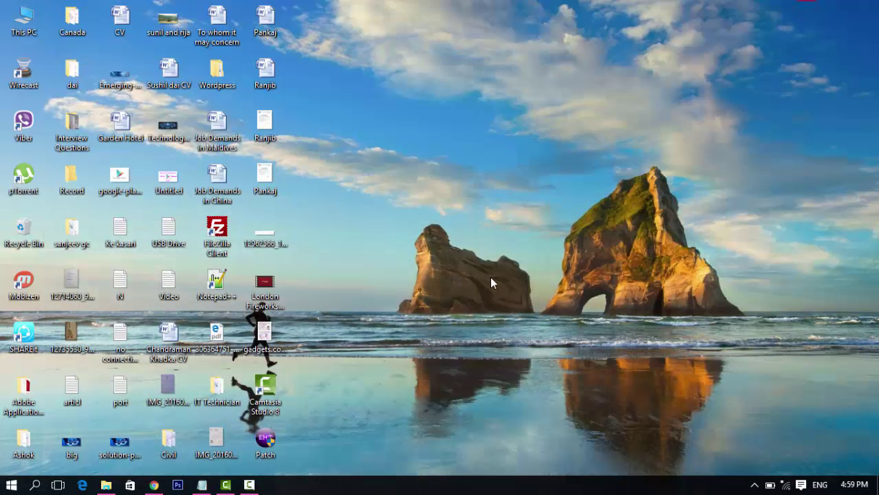
click(27, 487)
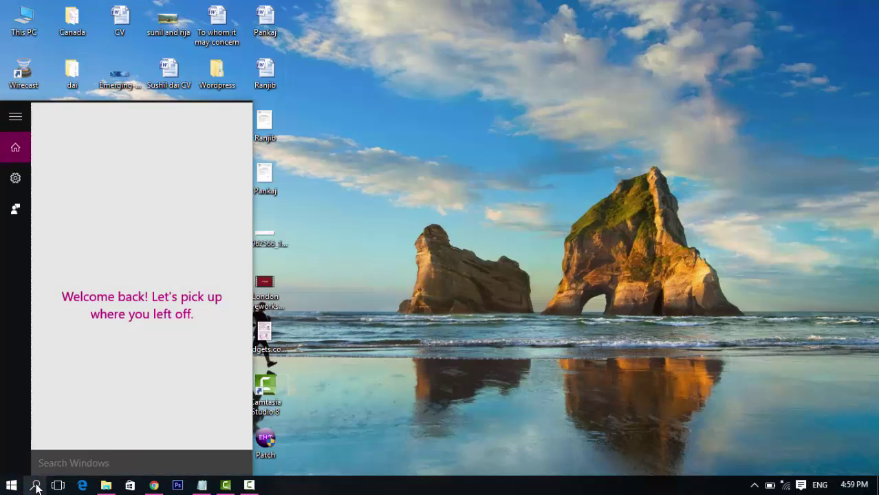
click(59, 464)
text(d)
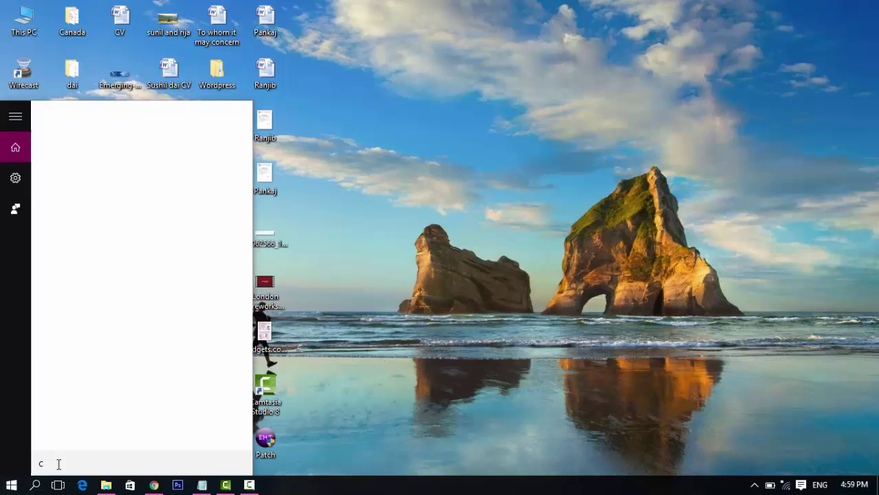
text(md)
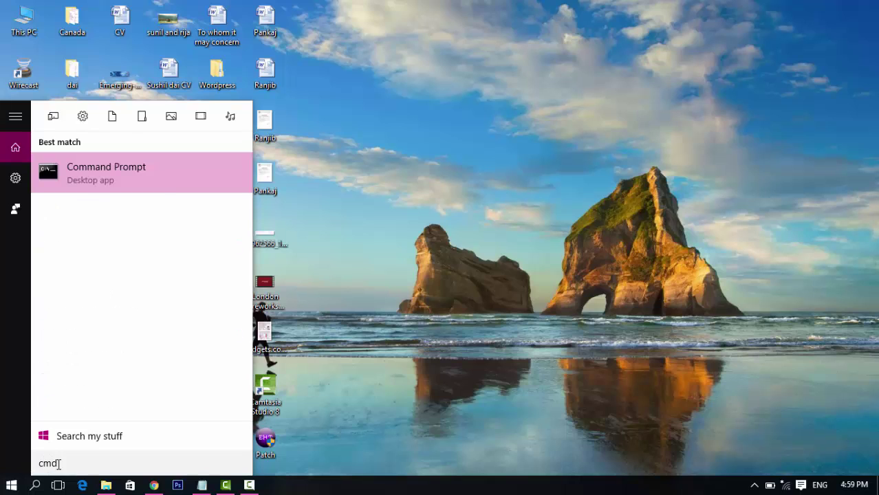
right_click(87, 167)
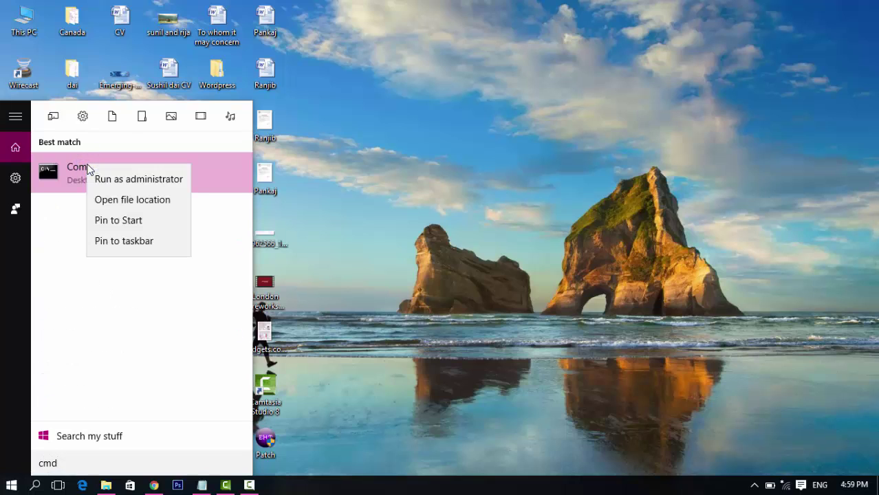
- Launch Command Prompt as administrator and bring up the Notepad file with the RD and gpupdate commands
click(104, 180)
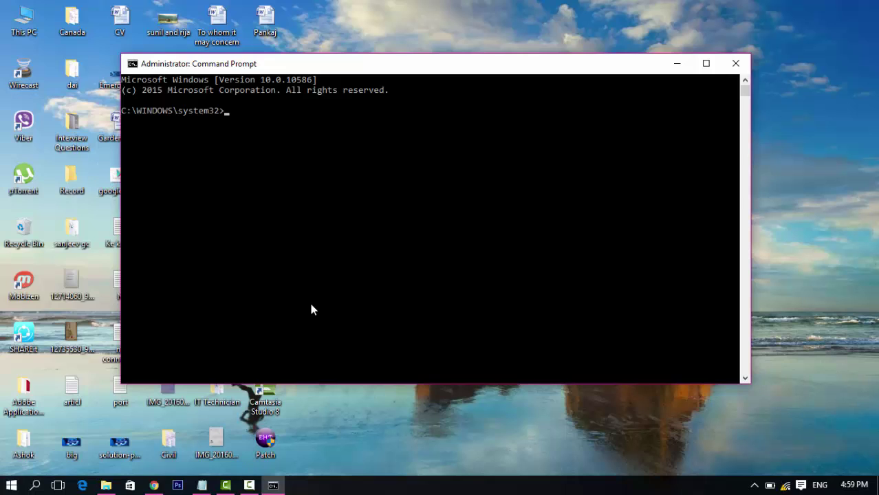
click(201, 486)
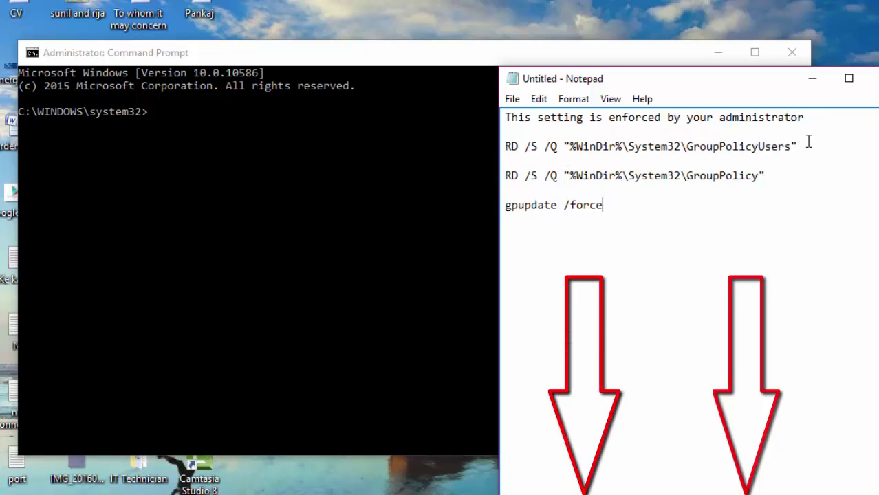
- Copy the GroupPolicyUsers removal command from Notepad and run it in Command Prompt
drag(803, 146, 616, 151)
click(608, 148)
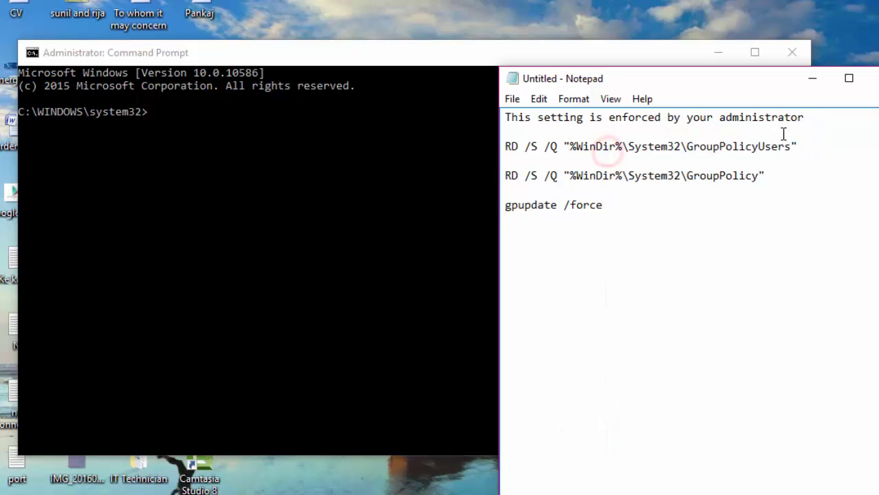
mouse_move(798, 147)
mouse_down()
mouse_move(508, 162)
mouse_move(508, 153)
mouse_up()
key(ctrl+c)
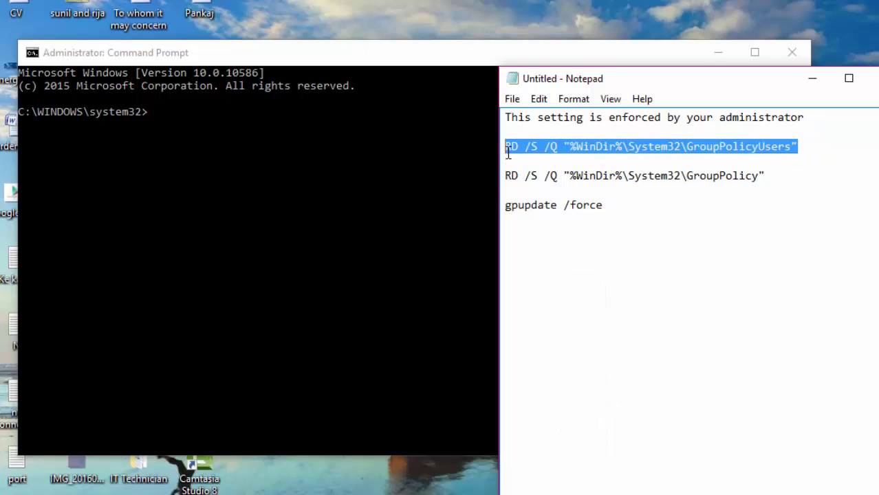
click(219, 120)
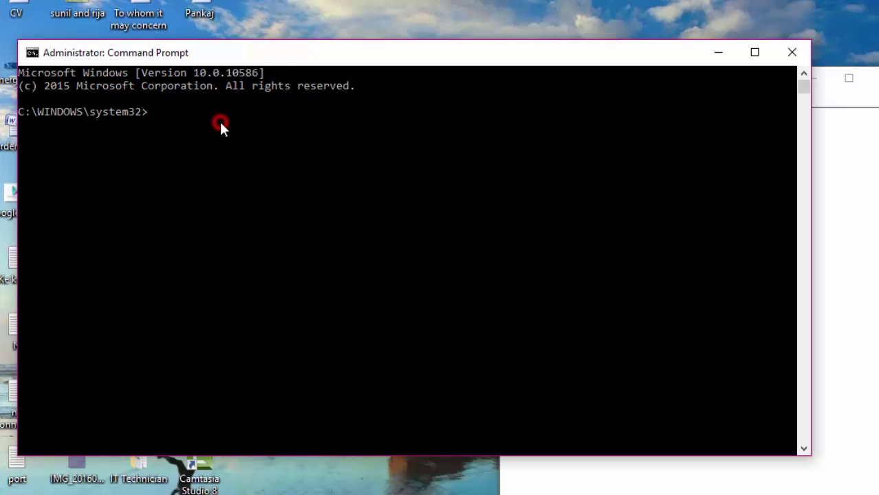
key(ctrl+v)
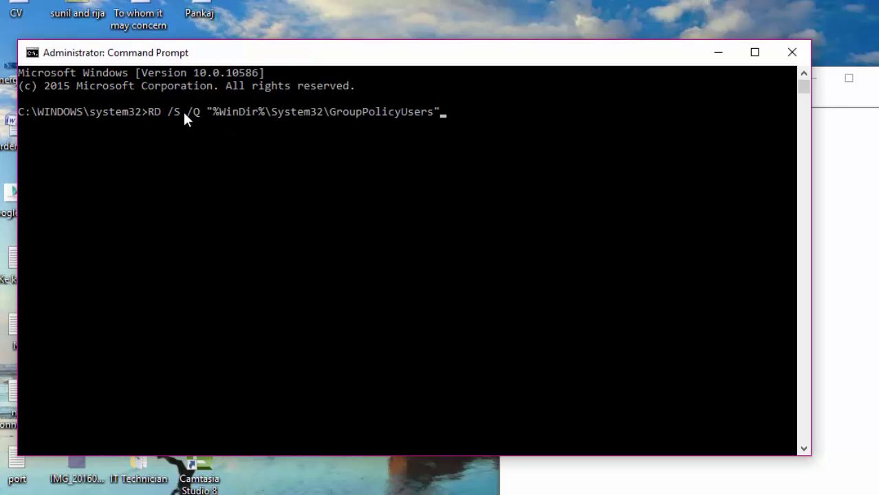
key(Return)
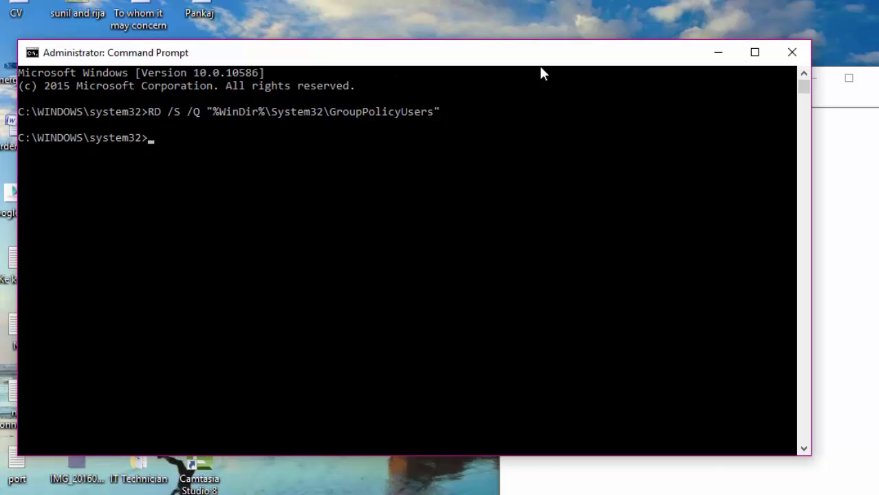
- Copy the GroupPolicy folder removal command from Notepad and run it in Command Prompt
click(820, 107)
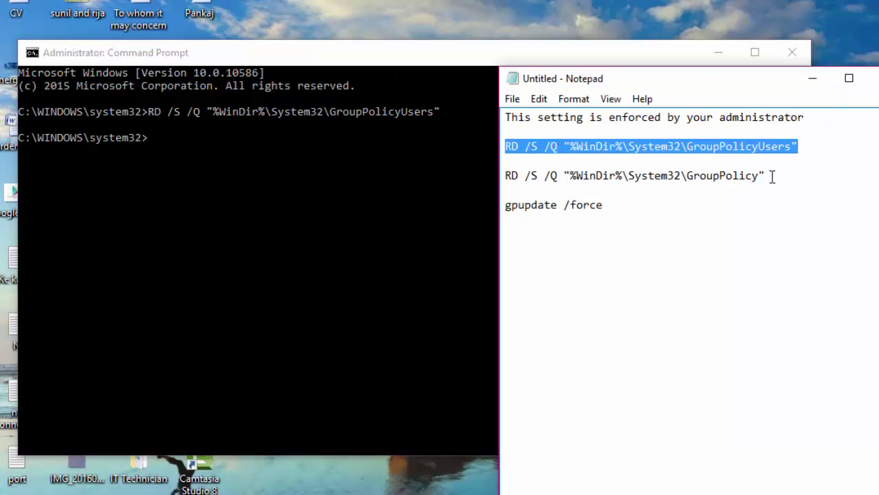
click(773, 178)
shift+click(502, 179)
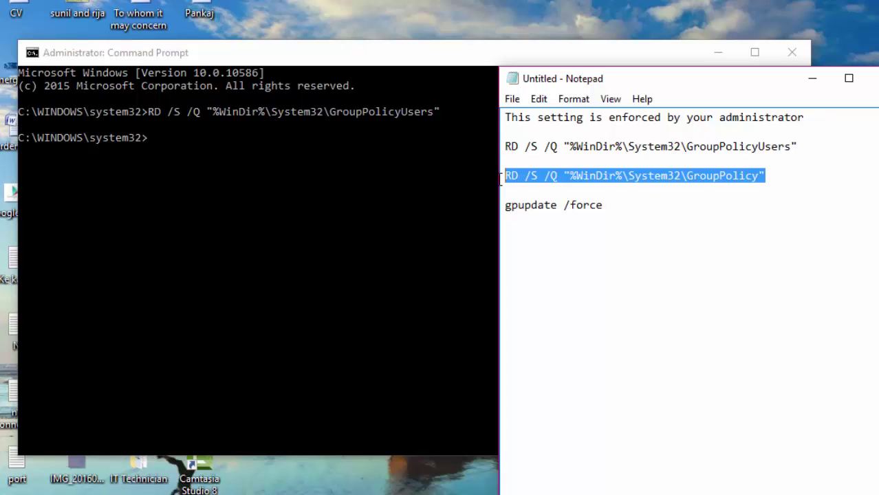
click(274, 125)
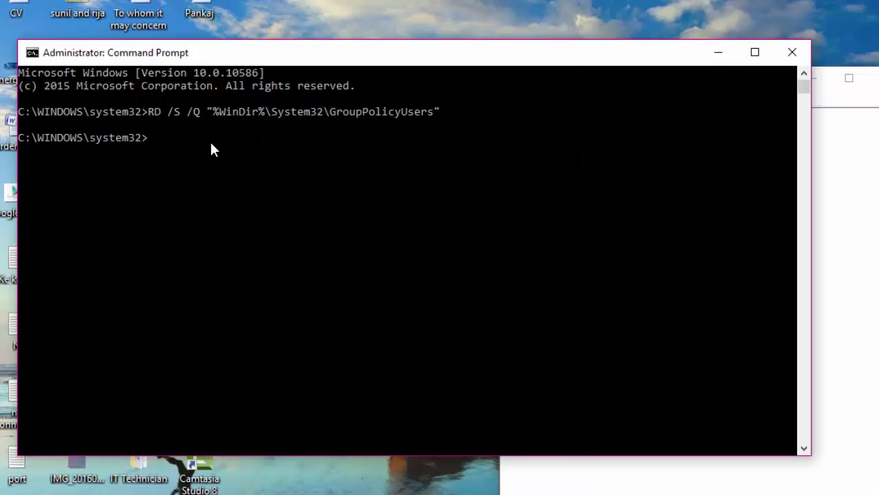
text(RD /S /Q "%WinDir%\System32\GroupPolicy")
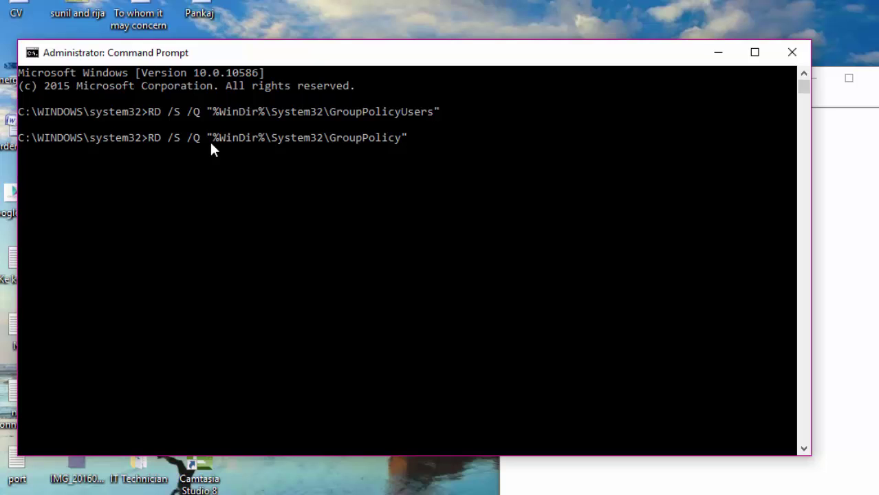
key(Return)
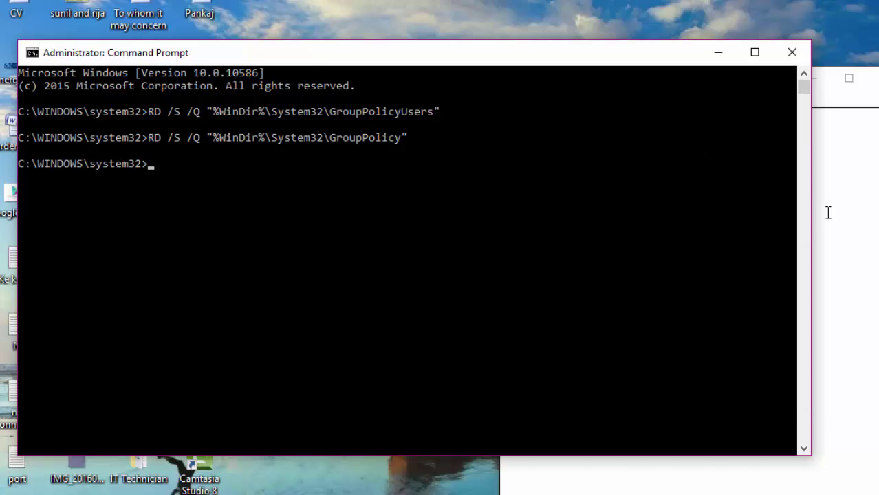
- Copy gpupdate /force from Notepad and run the forced group policy update
click(828, 213)
drag(620, 207, 506, 212)
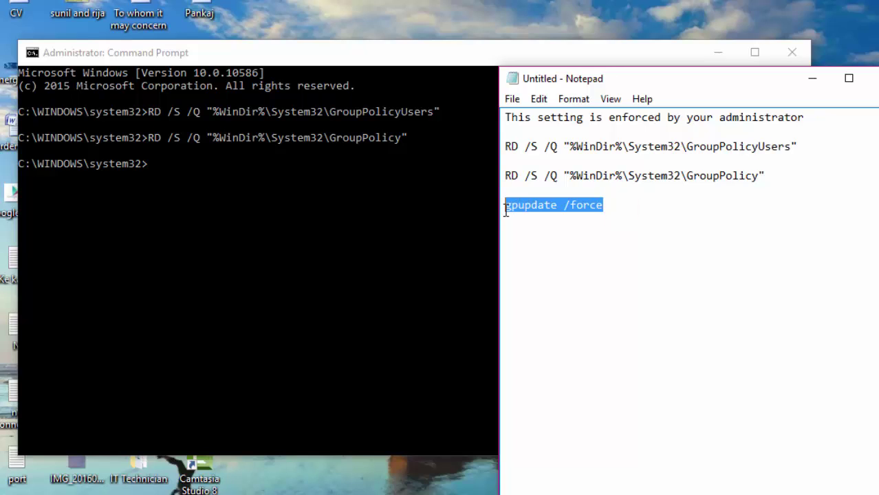
click(261, 178)
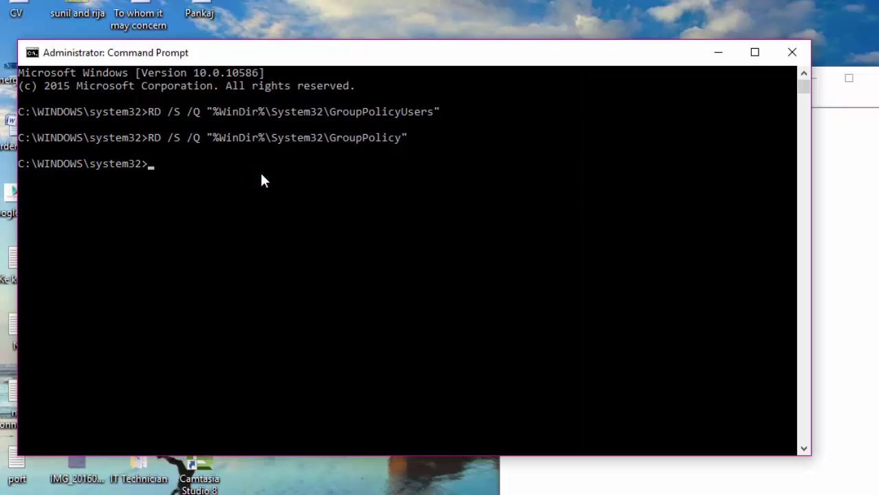
right_click(262, 175)
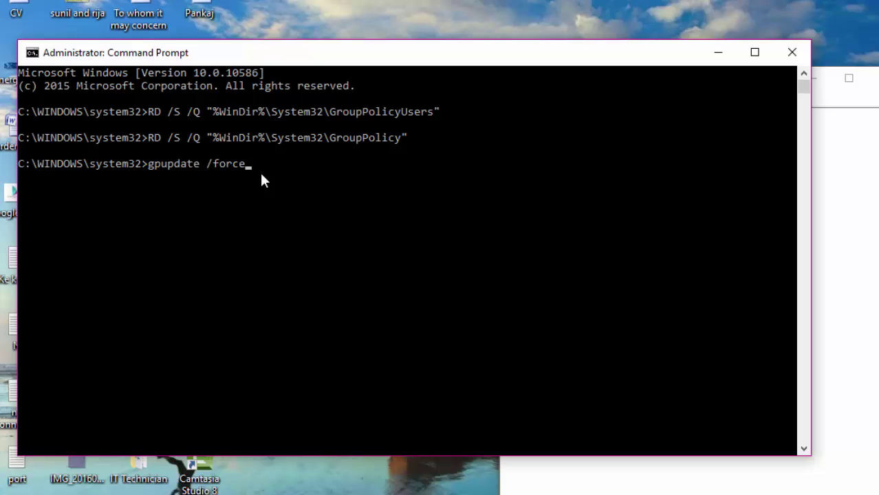
key(Return)
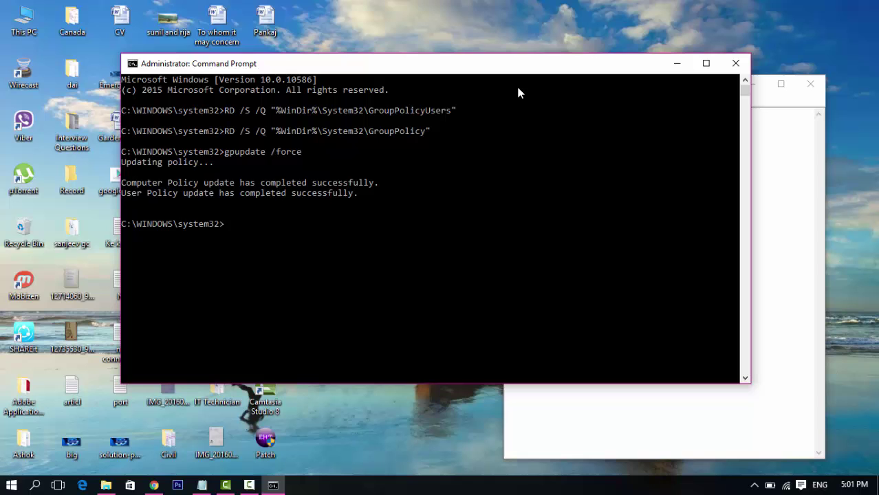
click(677, 65)
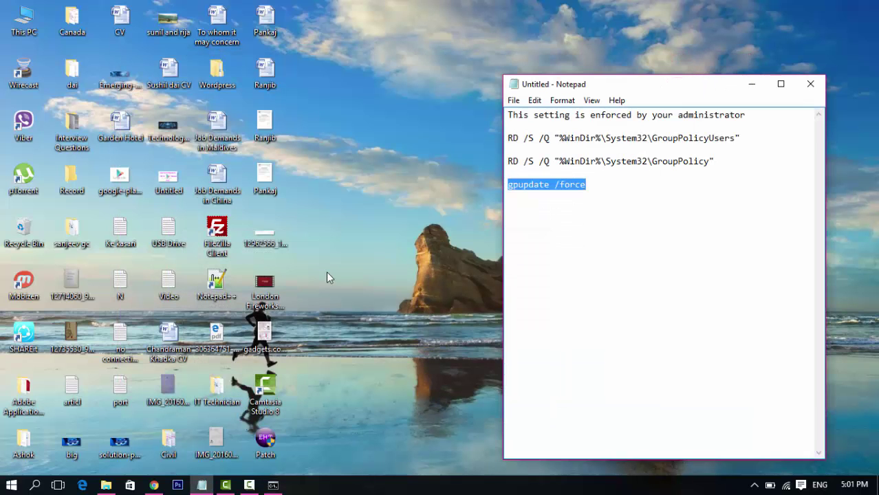
click(154, 484)
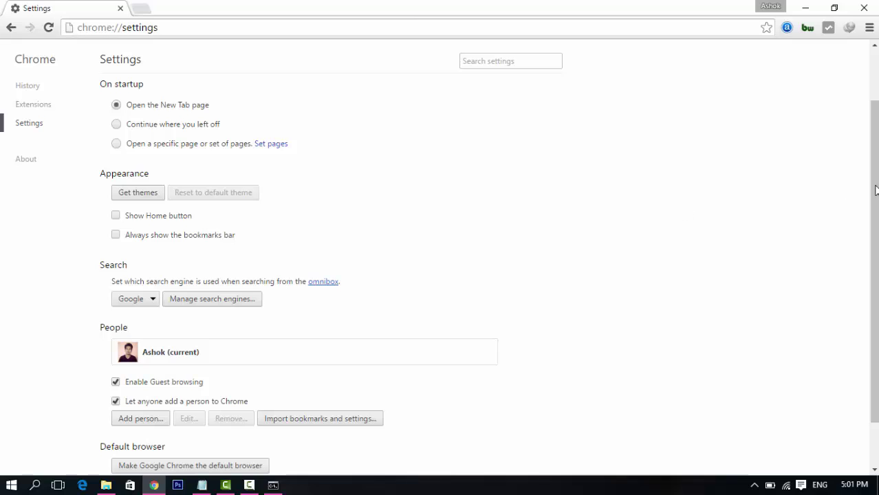
scroll(874, 186, down, 1)
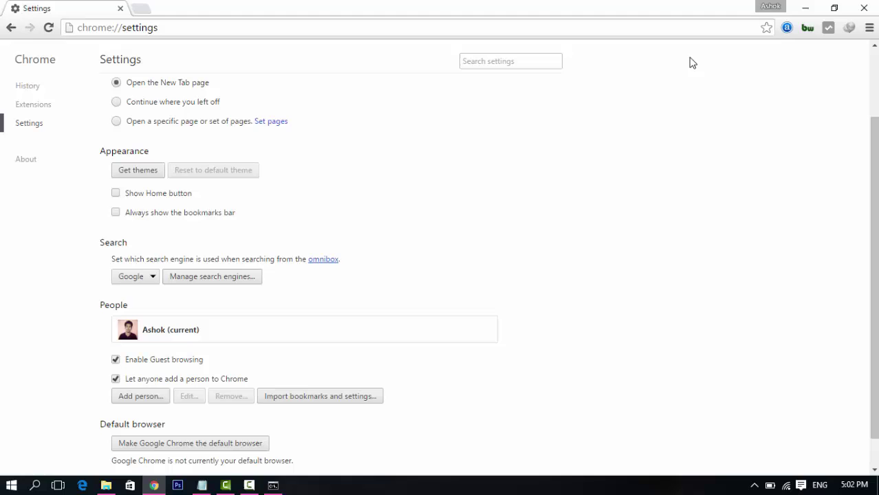
click(804, 7)
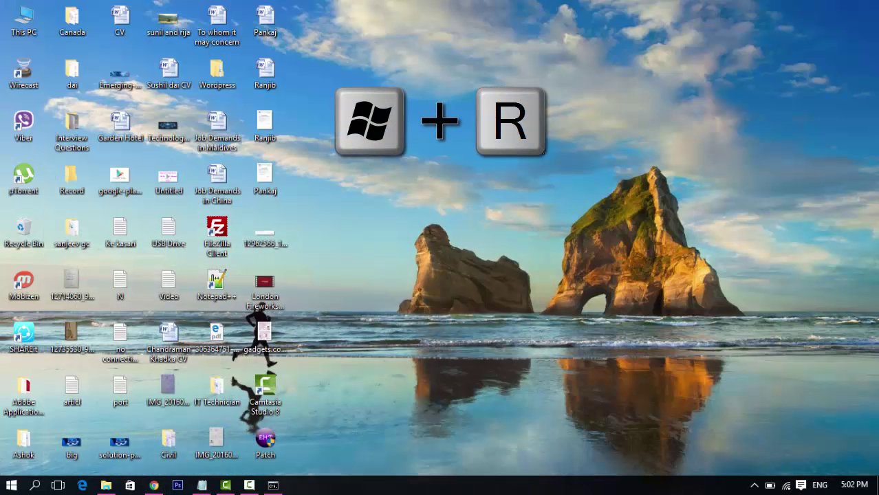
- Run regedit from the Windows Run dialog to launch Registry Editor
key(super+r)
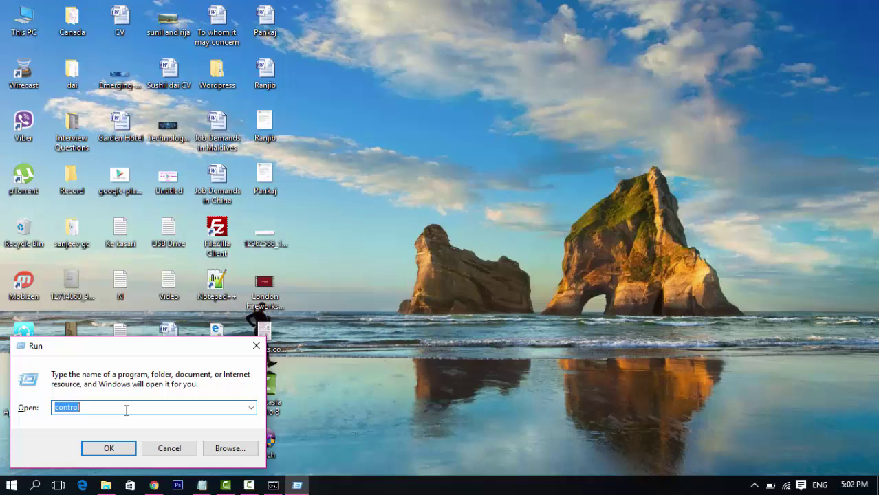
text(reged)
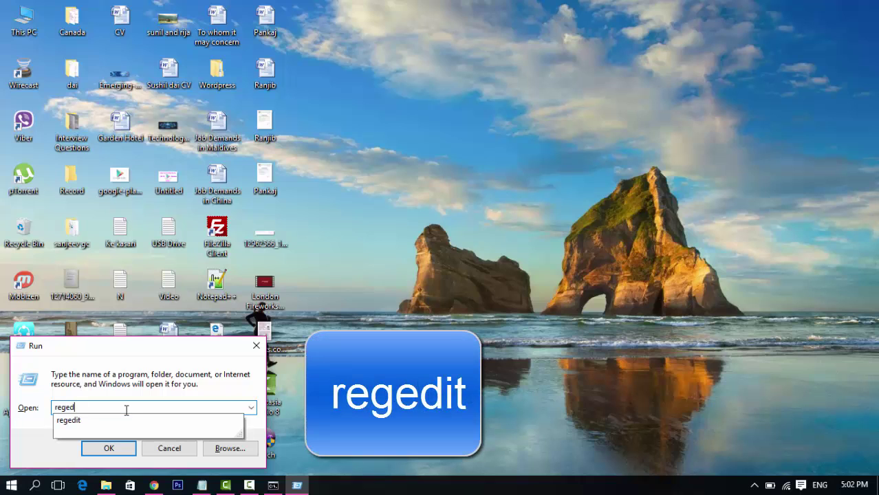
text(it)
key(BackSpace)
text(t)
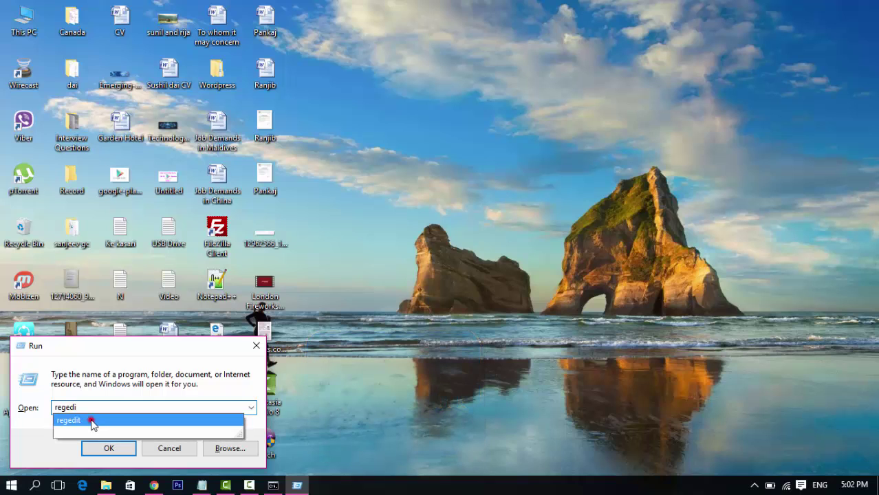
click(93, 422)
click(108, 448)
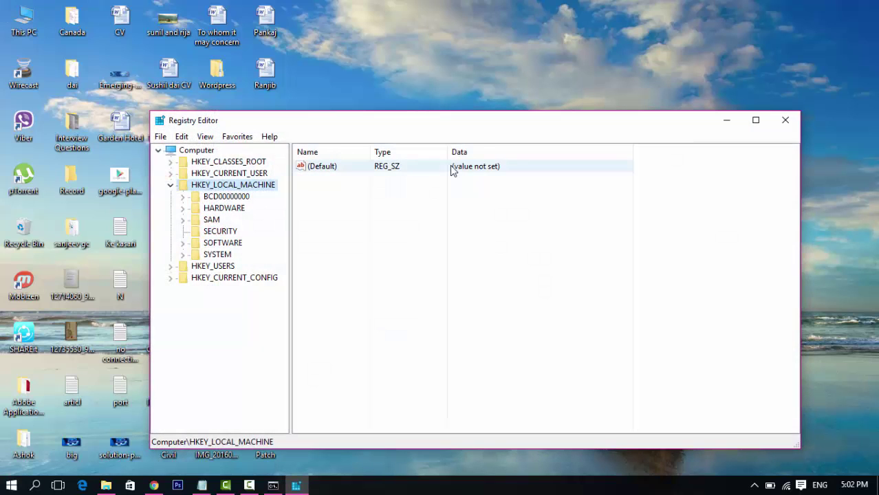
- Maximize Registry Editor and open HKEY_LOCAL_MACHINE\SOFTWARE\Policies\Google\Chrome
click(170, 185)
click(755, 121)
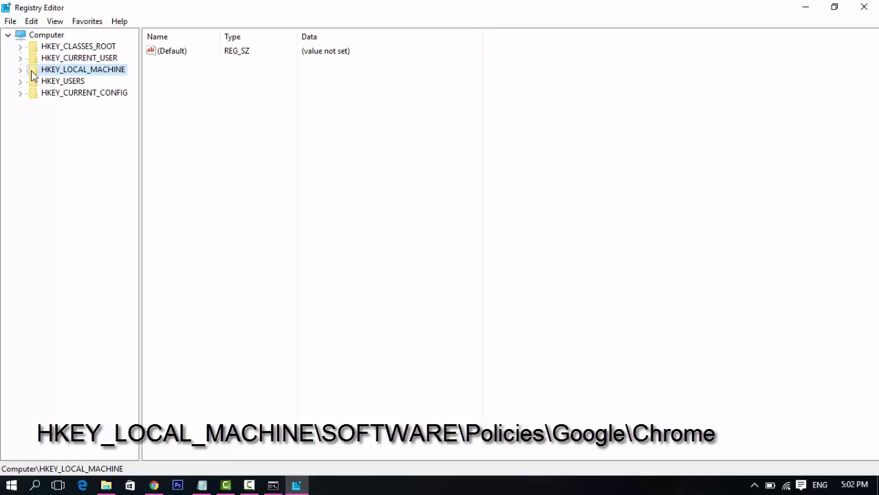
click(21, 70)
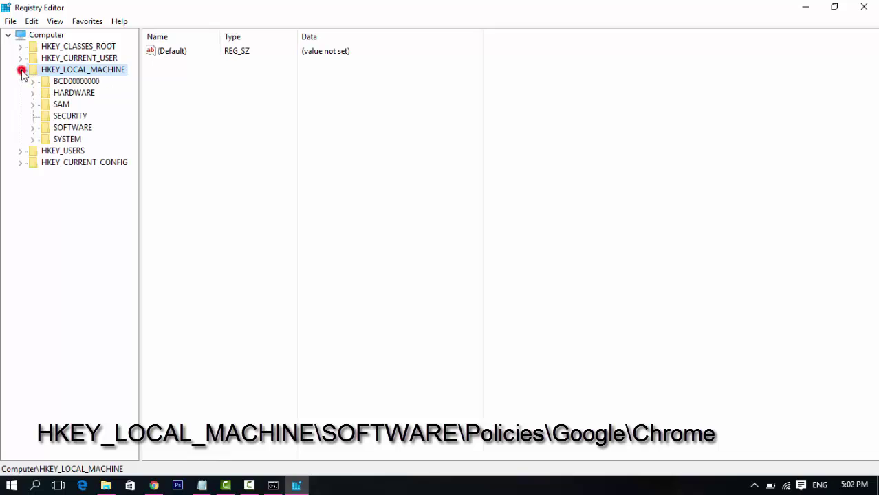
click(55, 128)
click(33, 129)
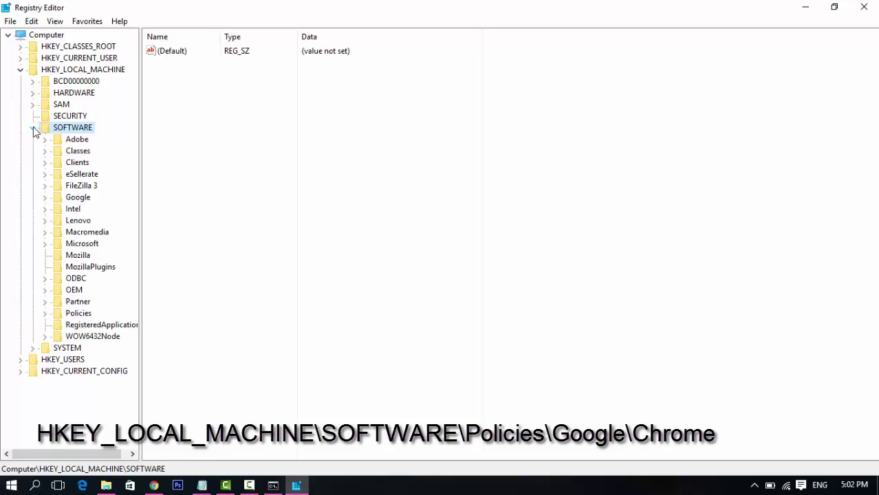
click(45, 314)
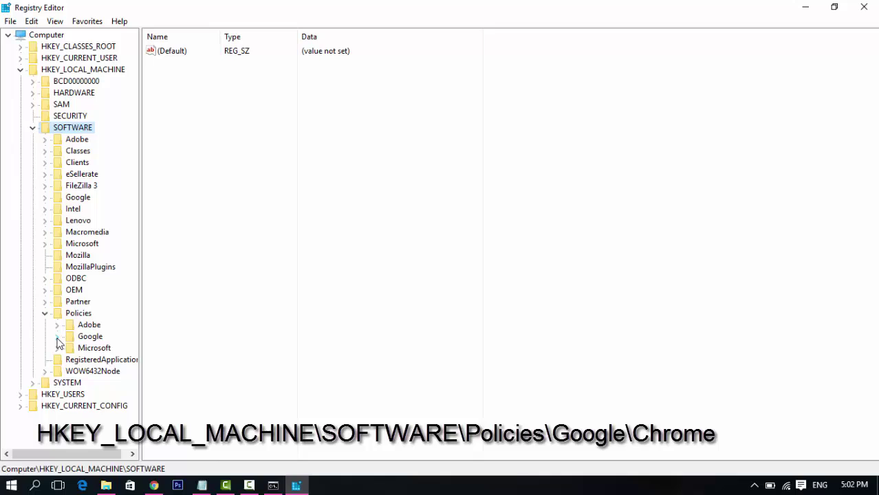
click(57, 337)
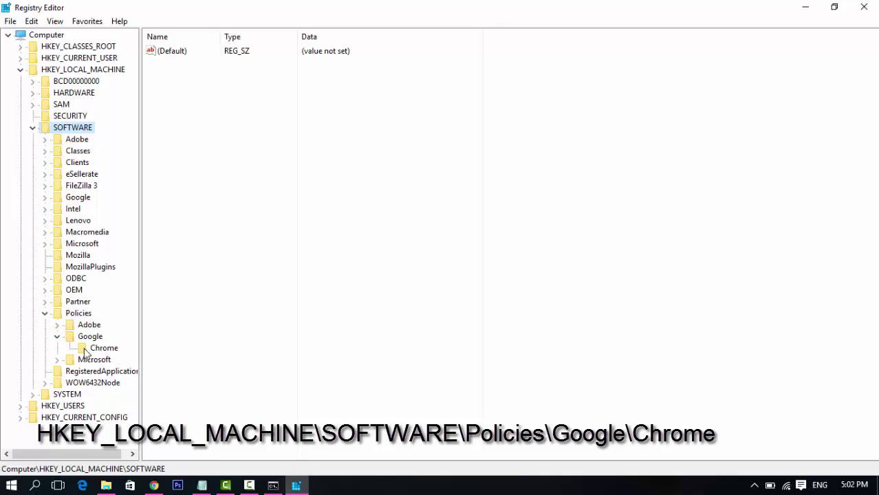
click(89, 349)
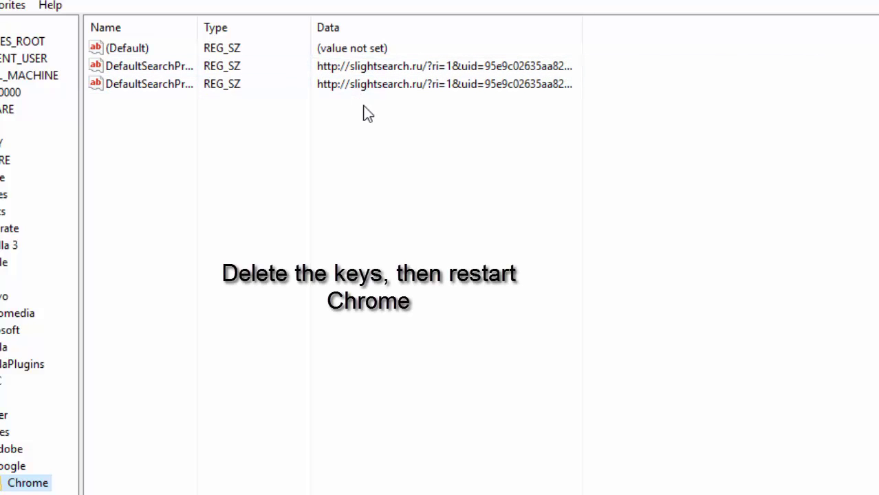
- Delete both slightsearch.ru DefaultSearchProvider values and dismiss the error about the (Default) value
drag(363, 104, 326, 52)
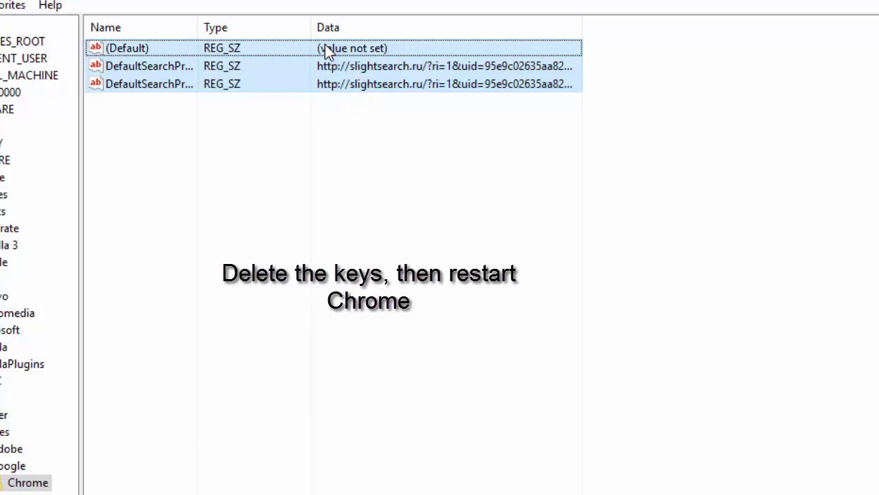
right_click(326, 52)
click(388, 107)
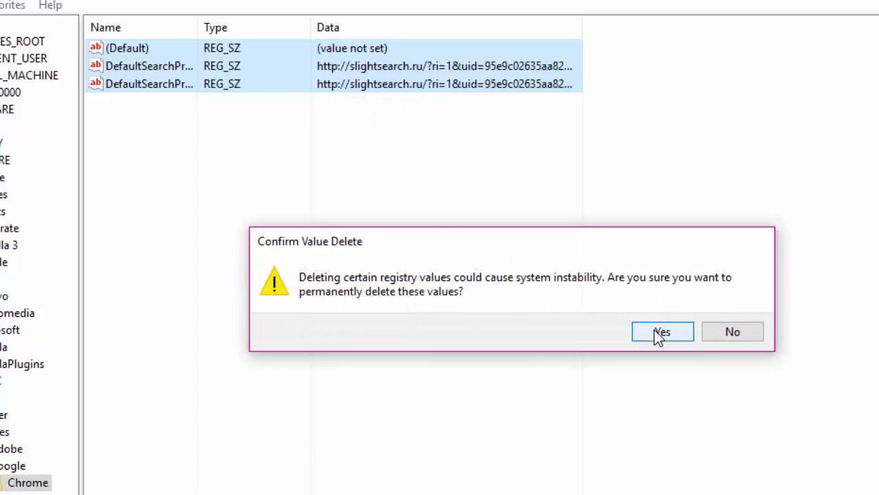
click(650, 331)
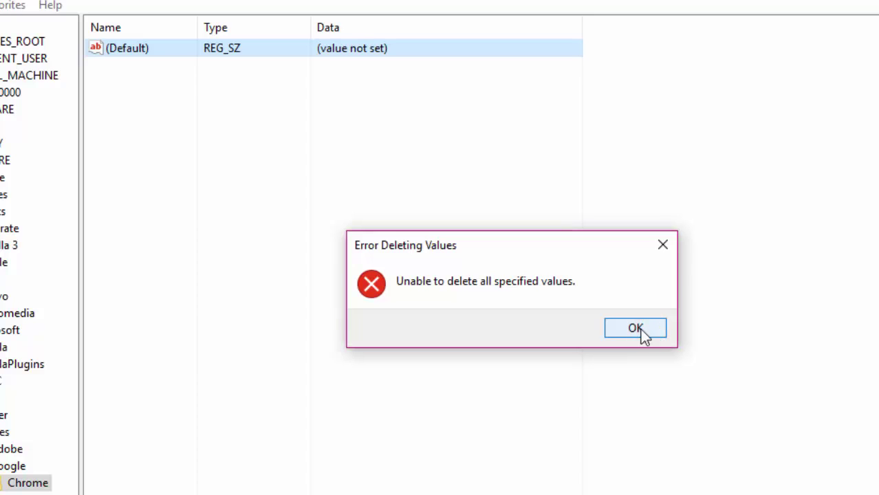
click(639, 330)
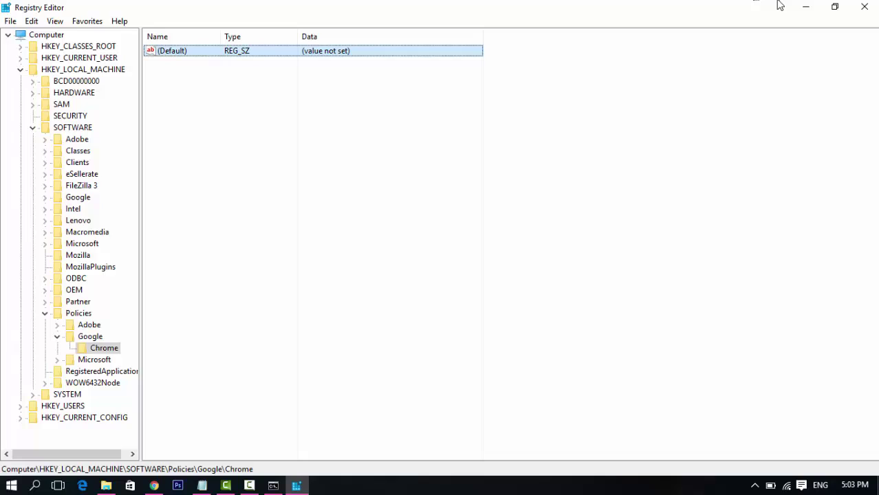
- Minimize the Registry Editor window now that the registry cleanup is done
click(808, 7)
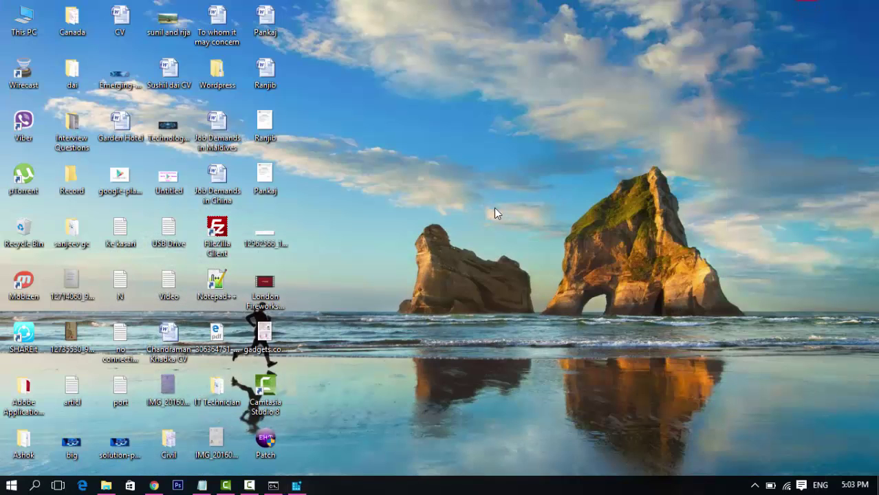